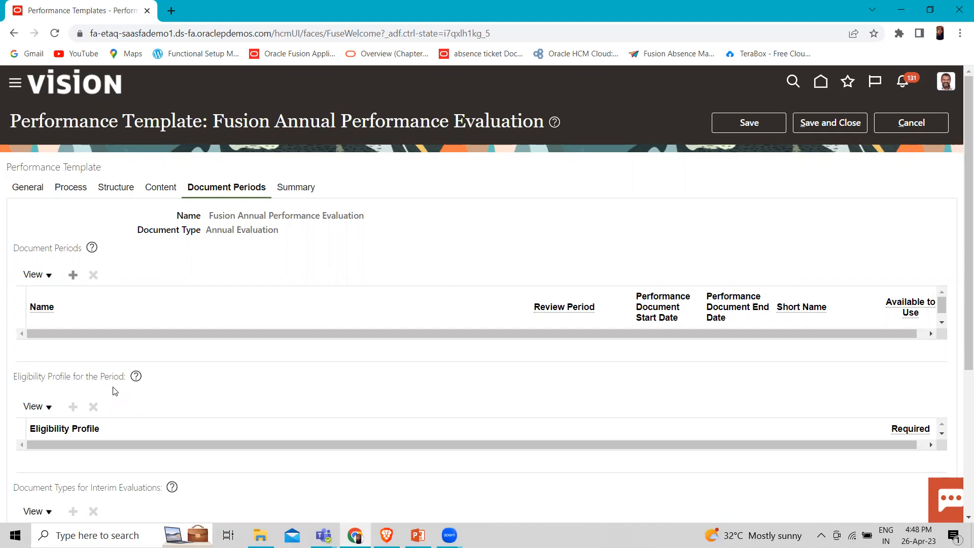
Add a document period named "Fusion 2023 Annual Evaluation" and assign it the 2023 Annual Cycle review period.
scroll(115, 391, down, 2)
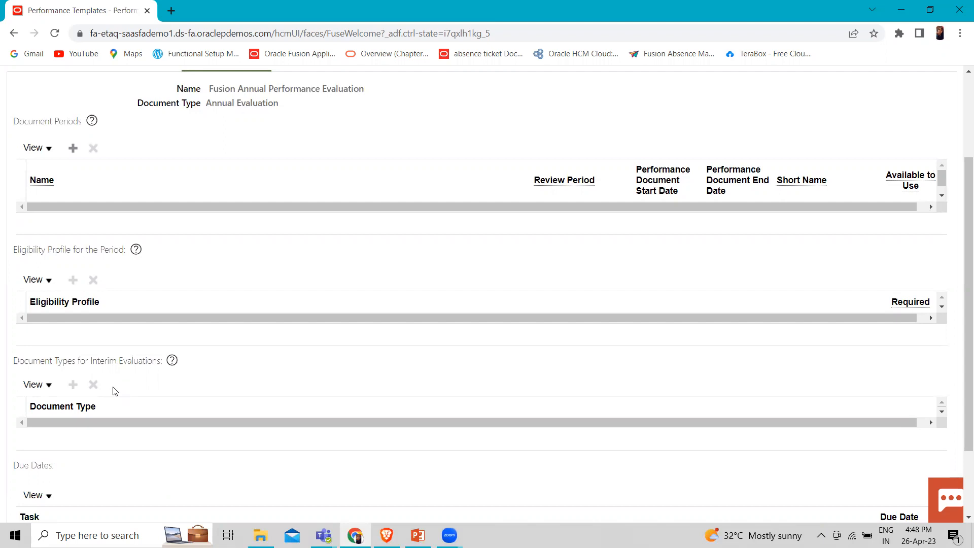
scroll(115, 391, down, 3)
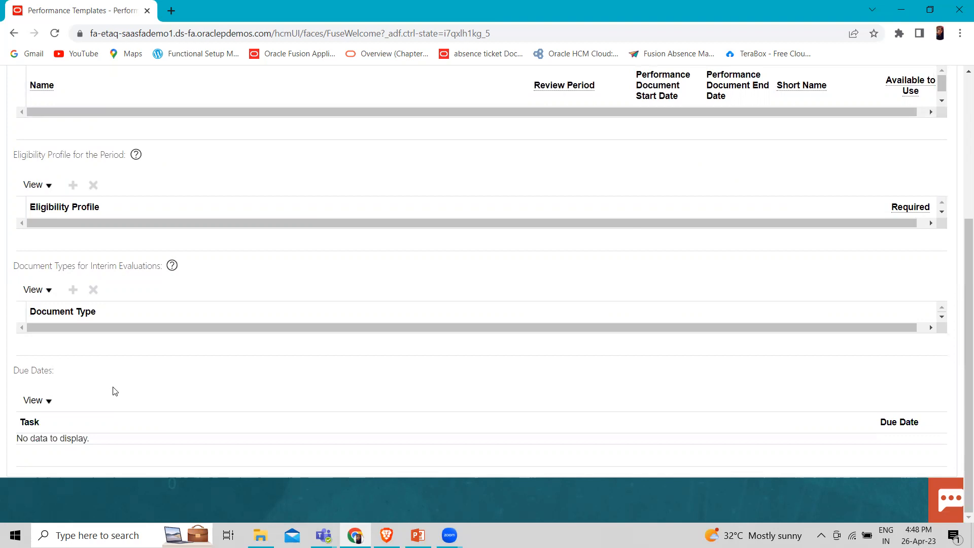
scroll(114, 391, up, 5)
scroll(114, 391, down, 5)
scroll(115, 391, up, 5)
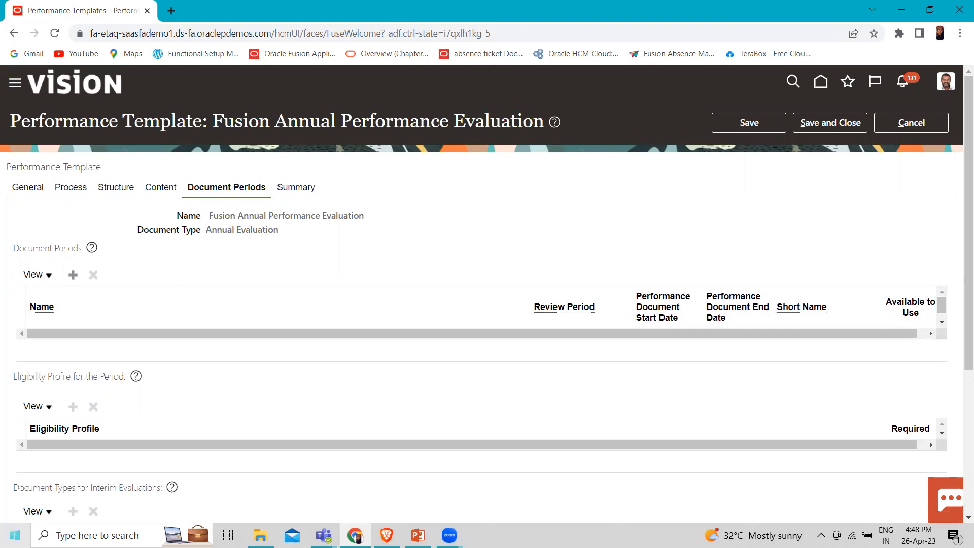
click(74, 277)
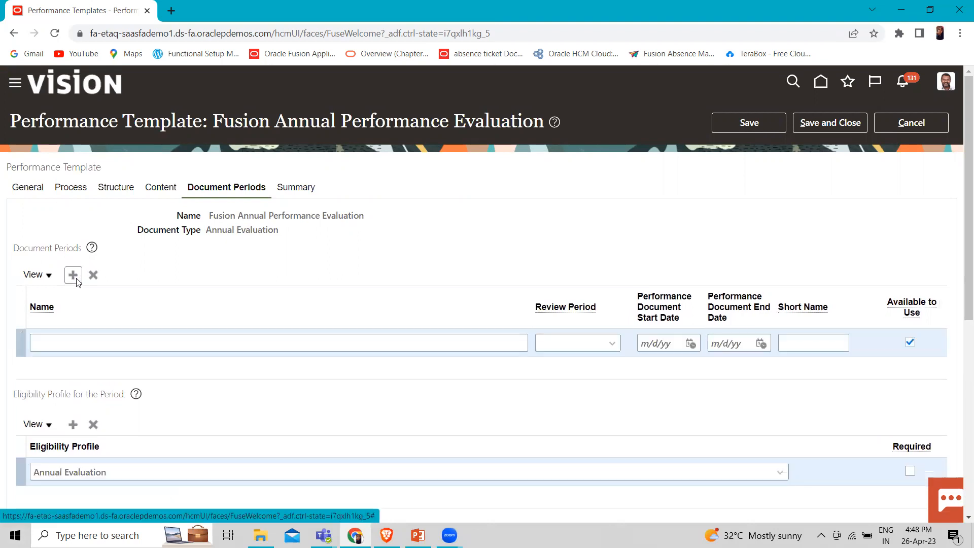
click(91, 343)
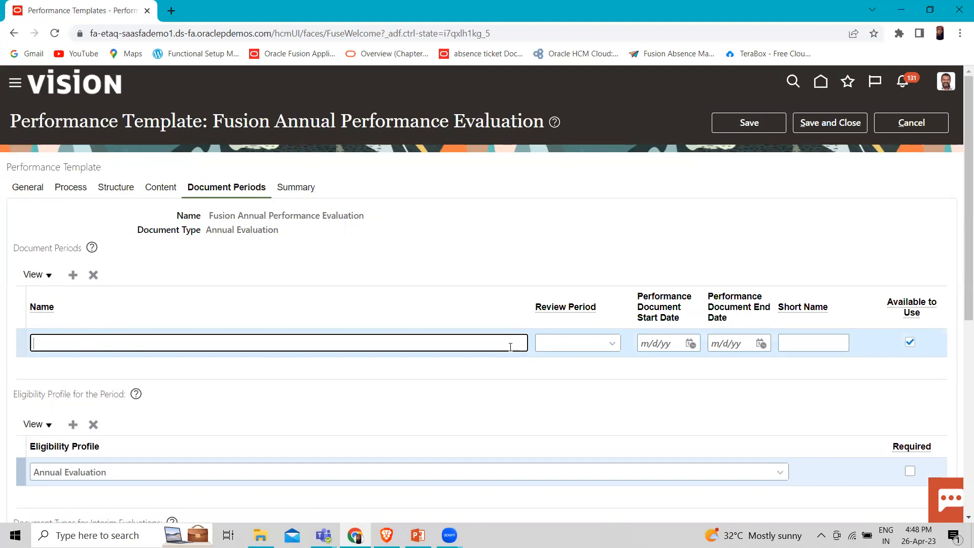
text(Fusion 2023 Annual Evaluation)
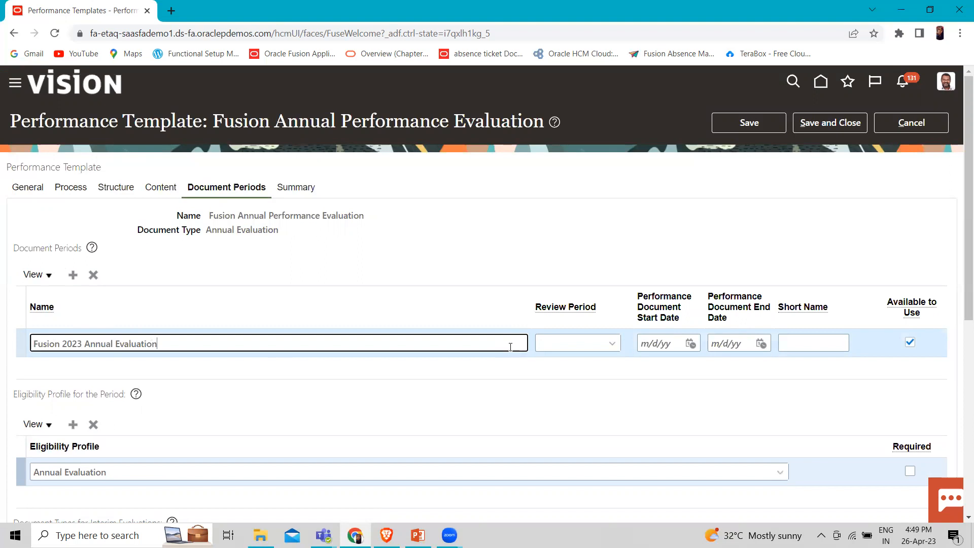
click(612, 345)
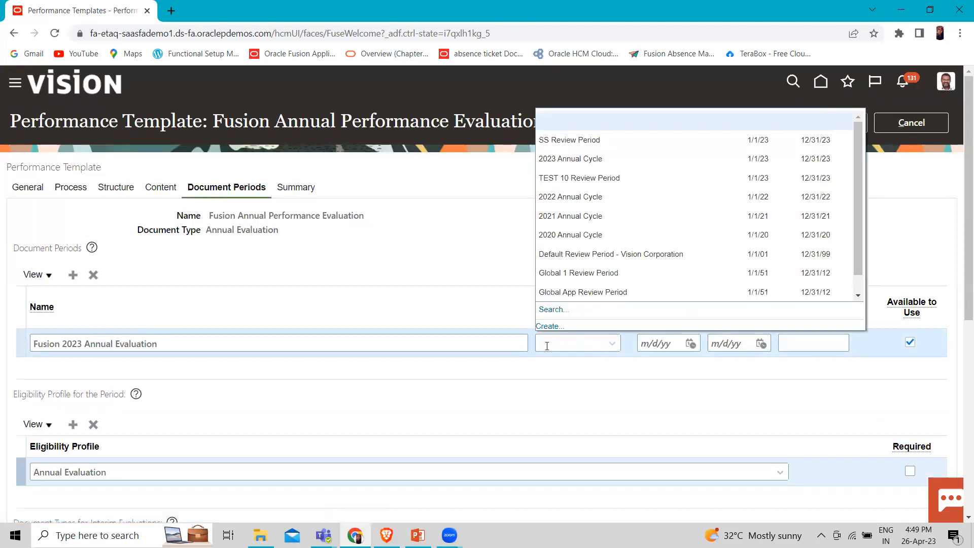
click(595, 157)
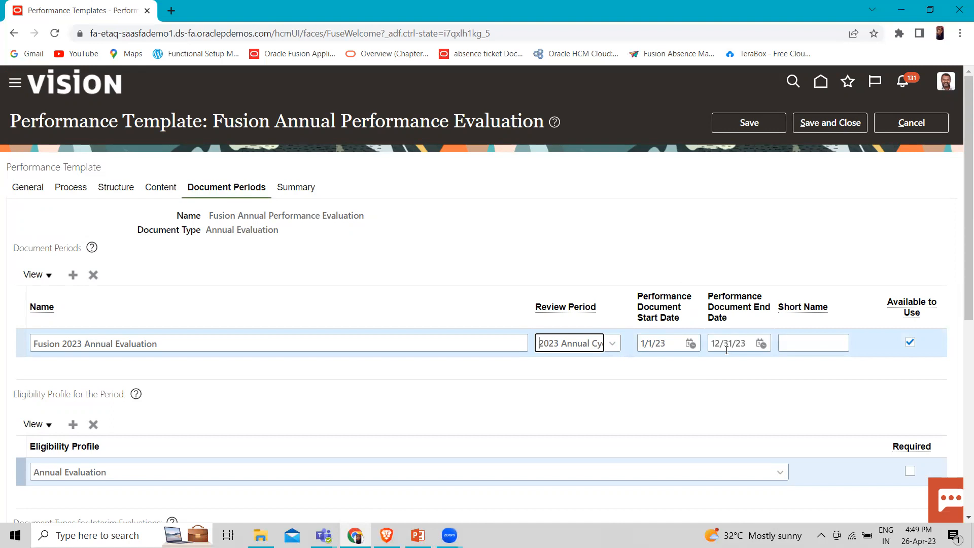
Enter "Fusion Eva" as the short name of the new document period.
click(796, 343)
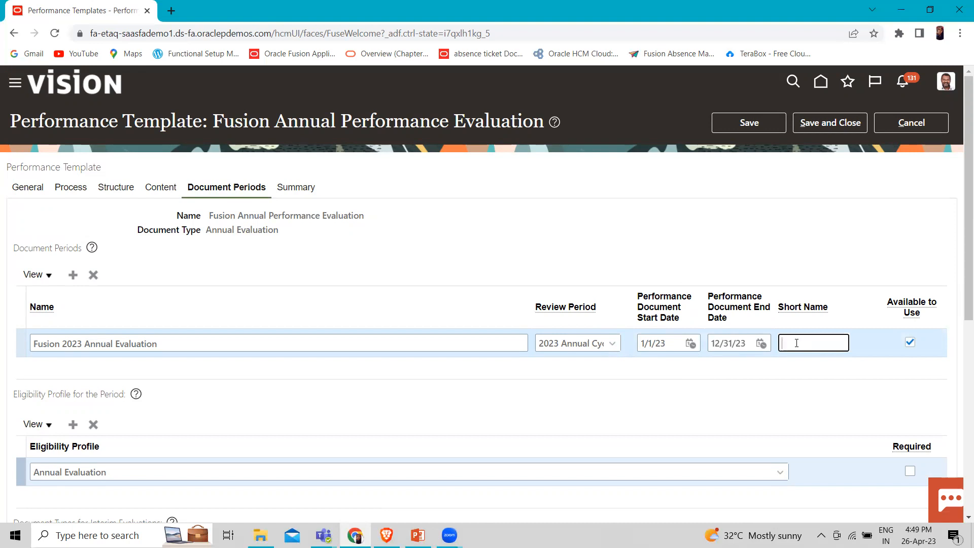
text(Fualon)
key(BackSpace)
key(BackSpace)
key(BackSpace)
key(BackSpace)
key(BackSpace)
text(sion Eva)
Add a blank row to the document types for interim evaluations.
scroll(112, 400, down, 1)
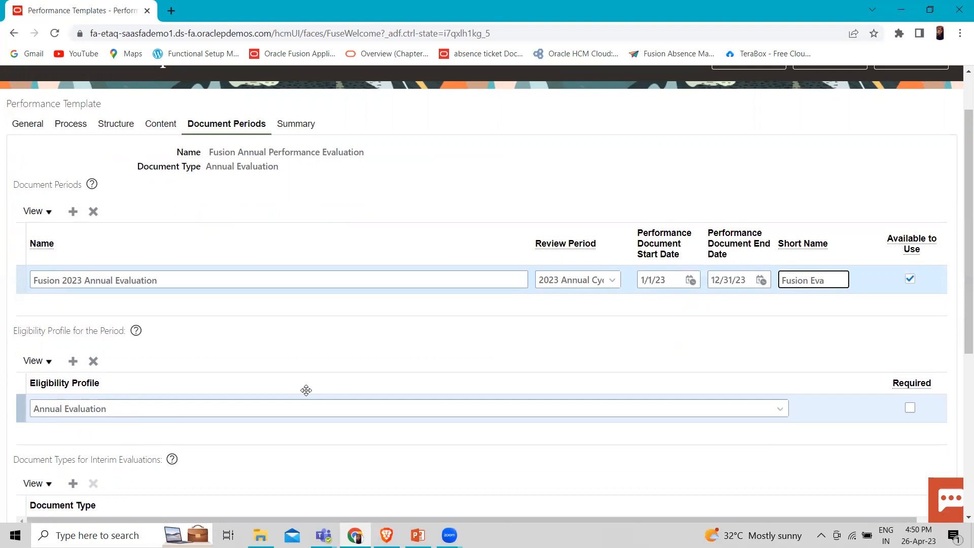
scroll(306, 390, down, 3)
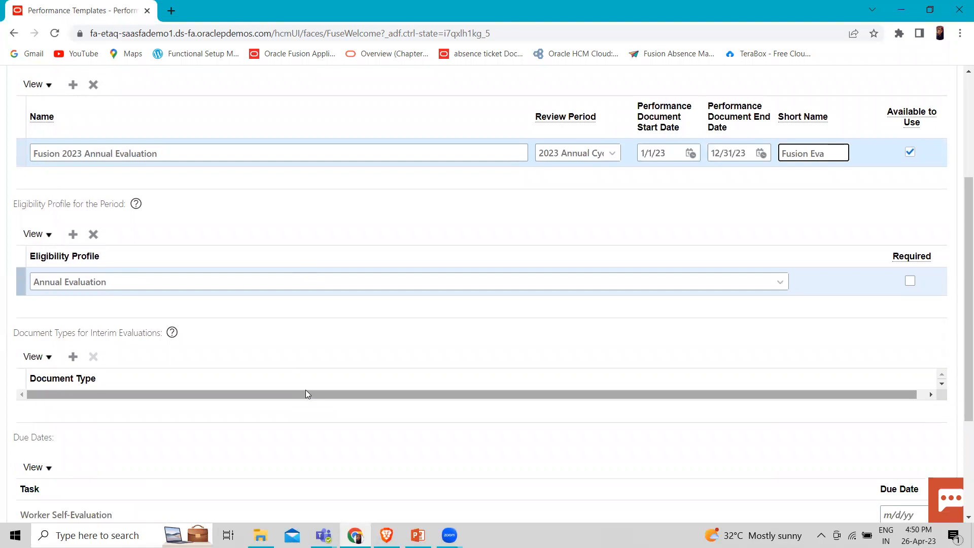
click(73, 357)
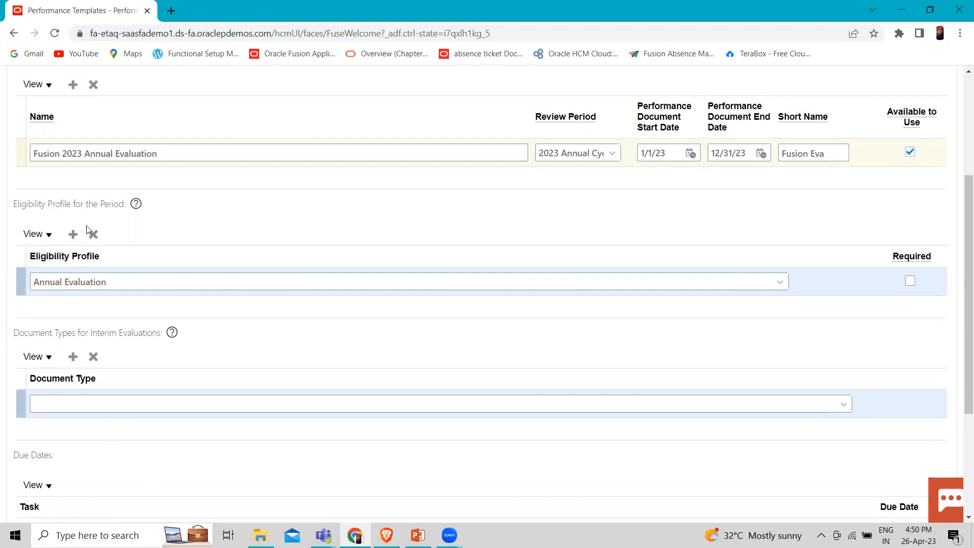
click(74, 234)
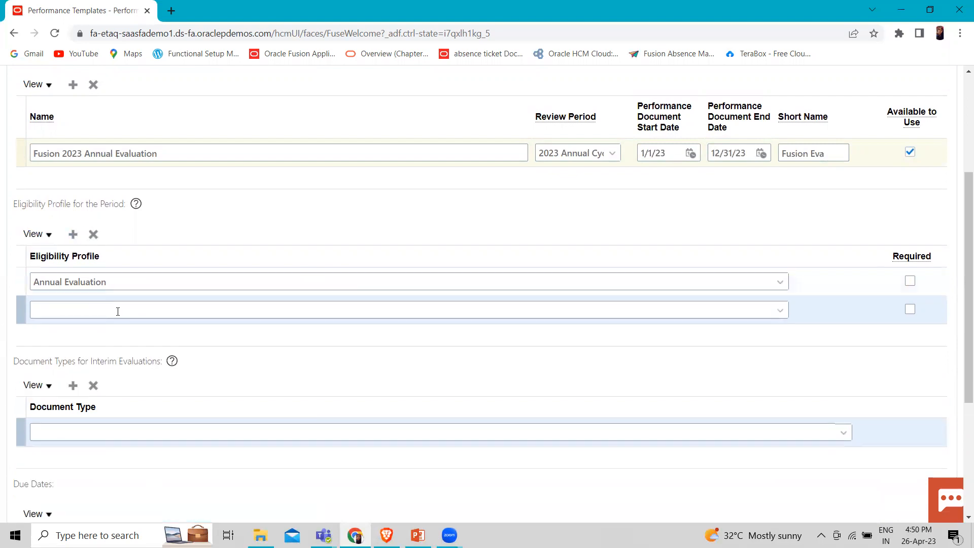
click(779, 310)
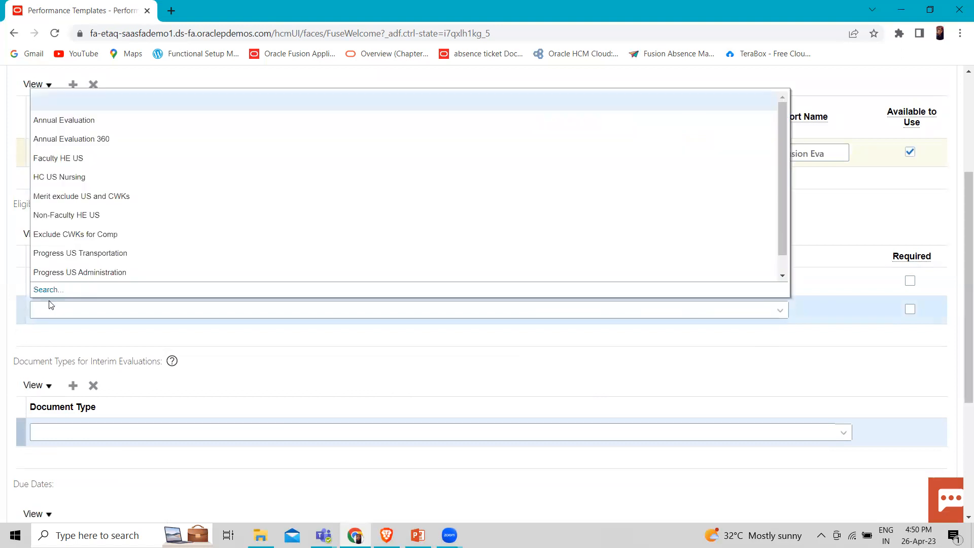
click(48, 290)
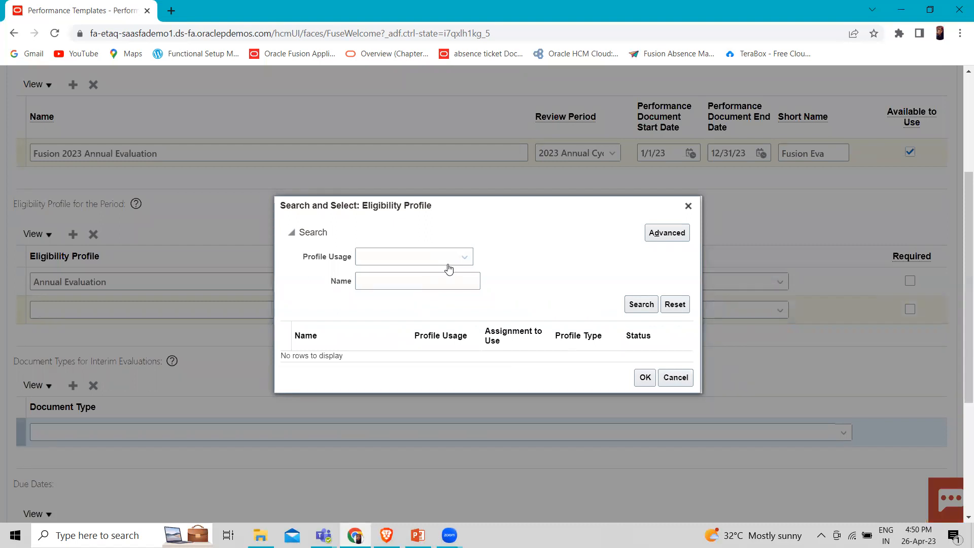
click(635, 305)
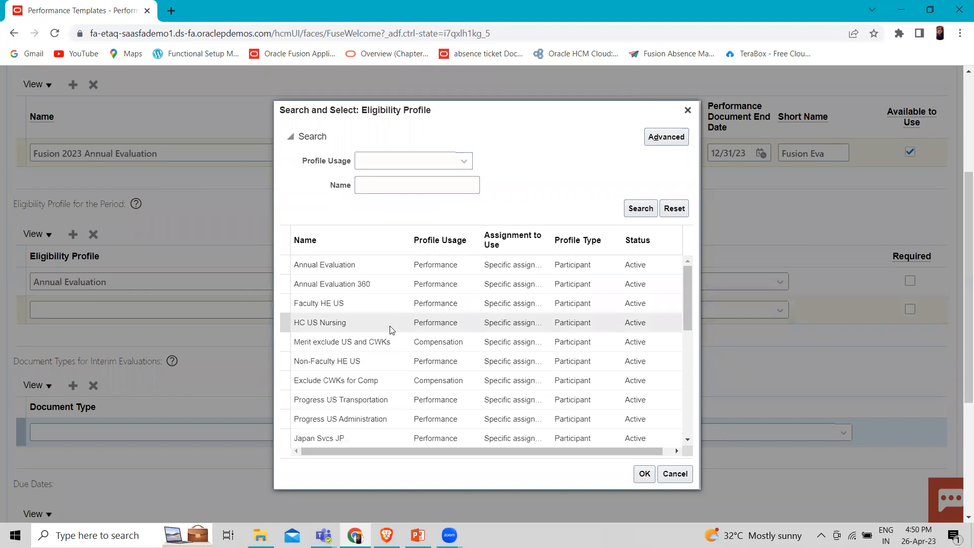
scroll(391, 330, down, 4)
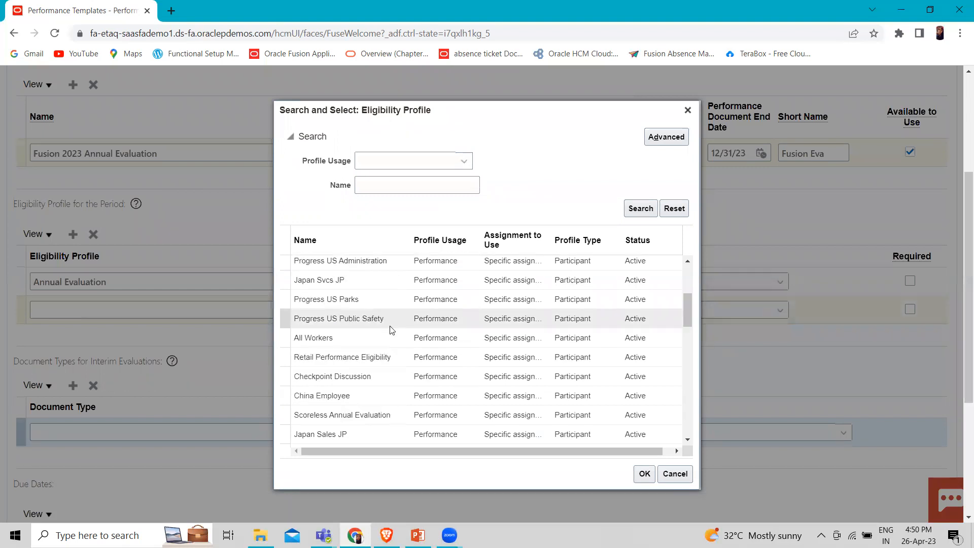
scroll(391, 330, down, 6)
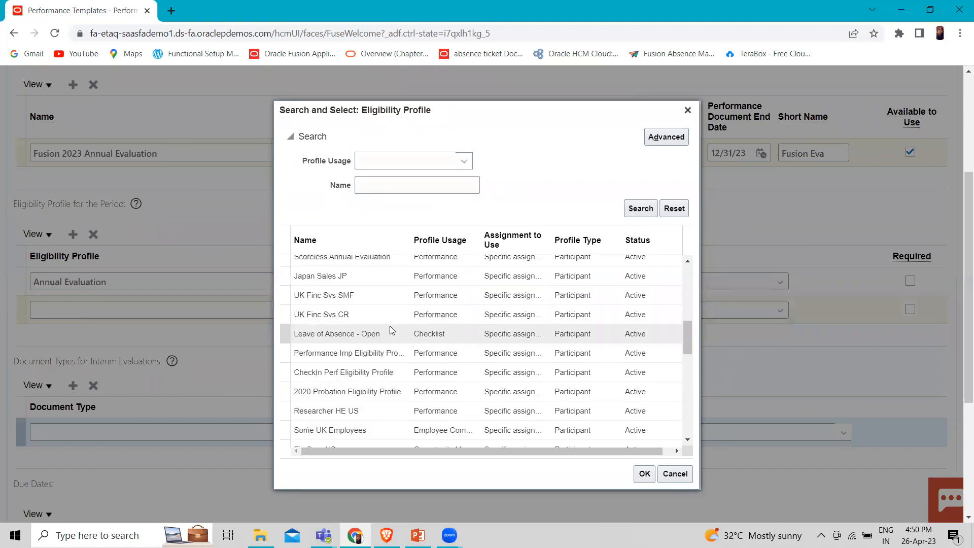
scroll(391, 329, down, 9)
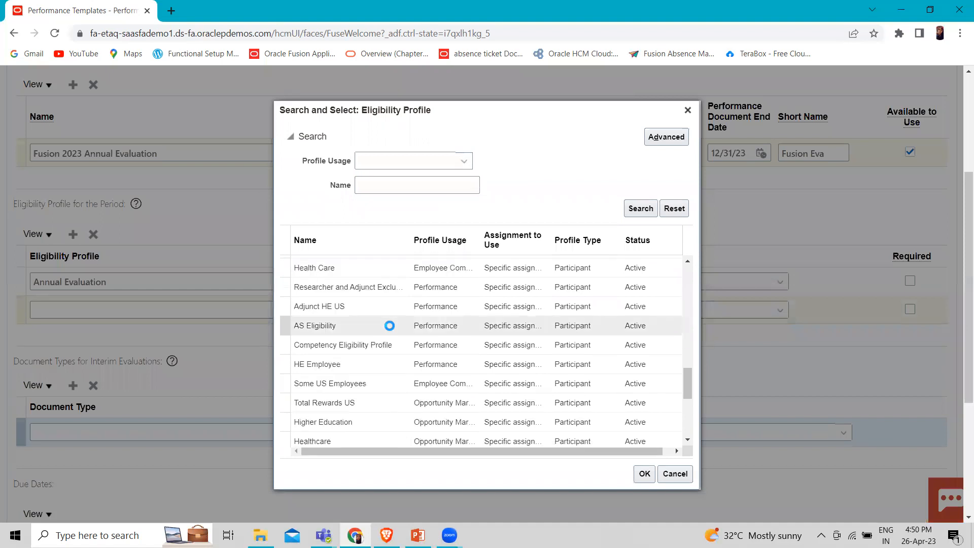
scroll(392, 329, down, 6)
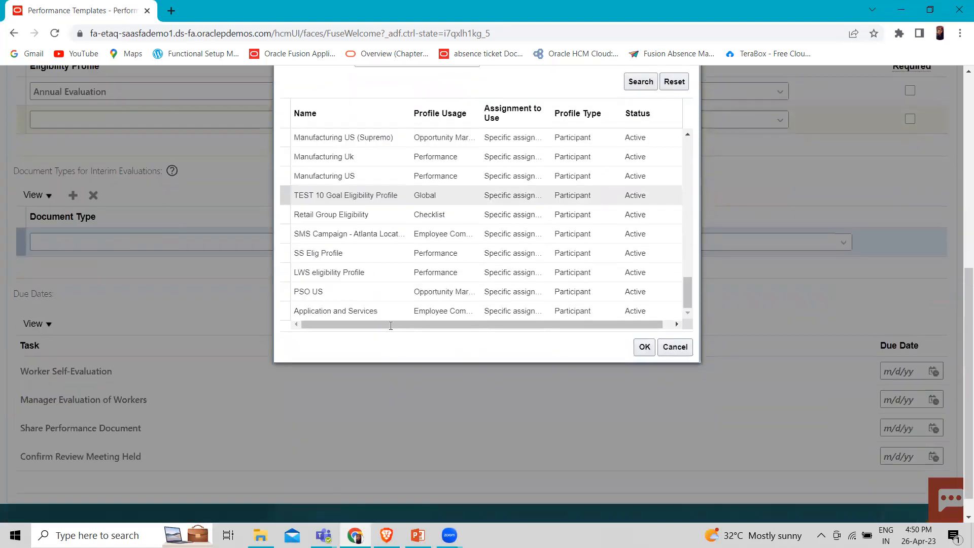
click(687, 110)
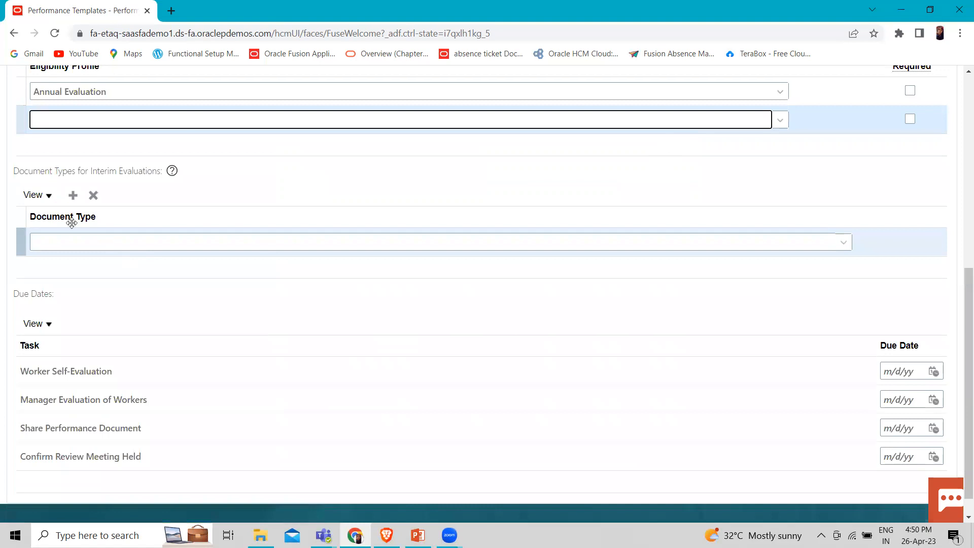
scroll(7, 204, up, 3)
click(20, 246)
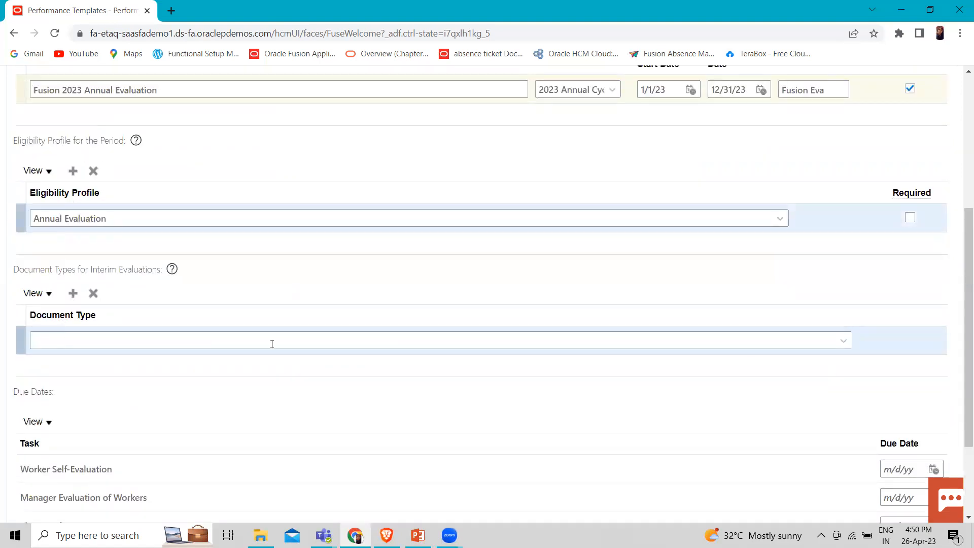
Set the document type for interim evaluations to Annual Evaluation.
click(844, 340)
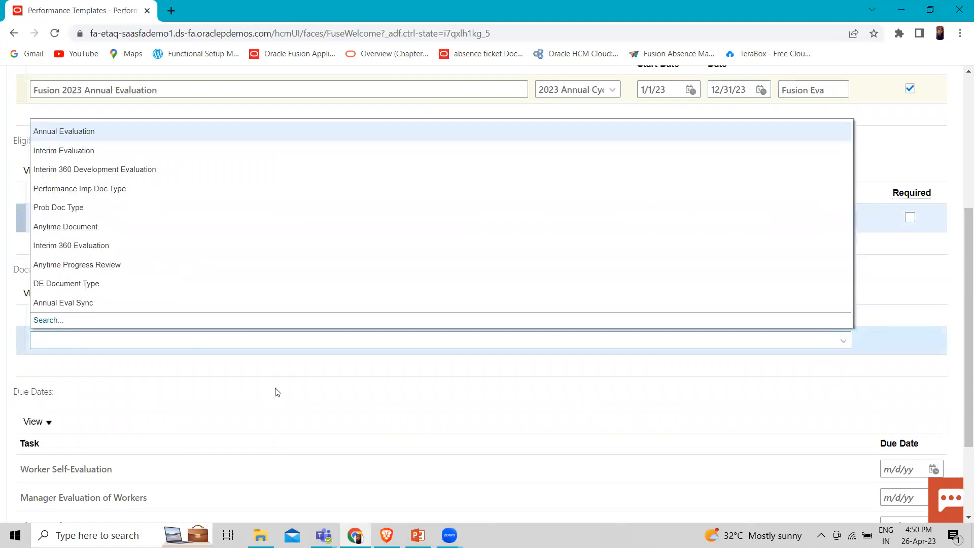
click(117, 131)
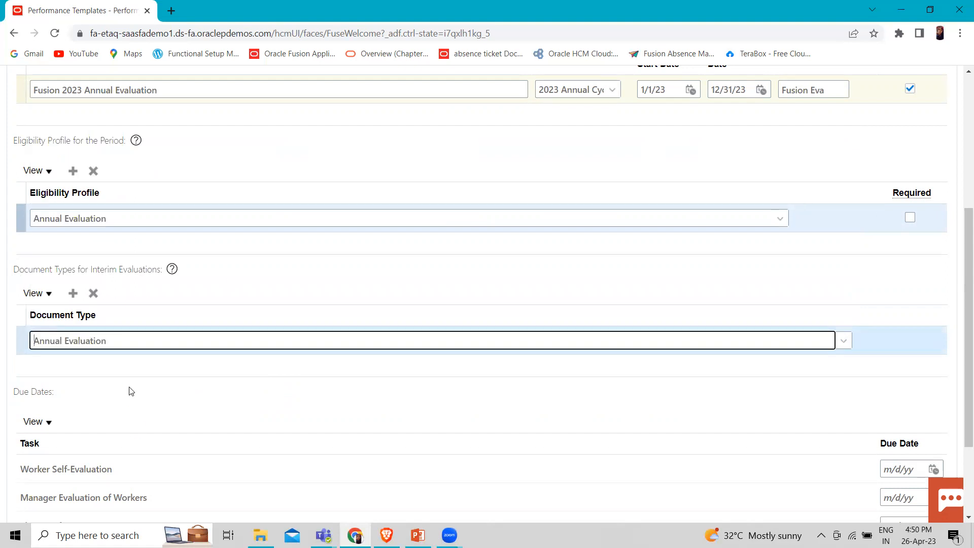
Review the task due dates together with the document period, eligibility profile and interim document type entries.
scroll(131, 391, down, 3)
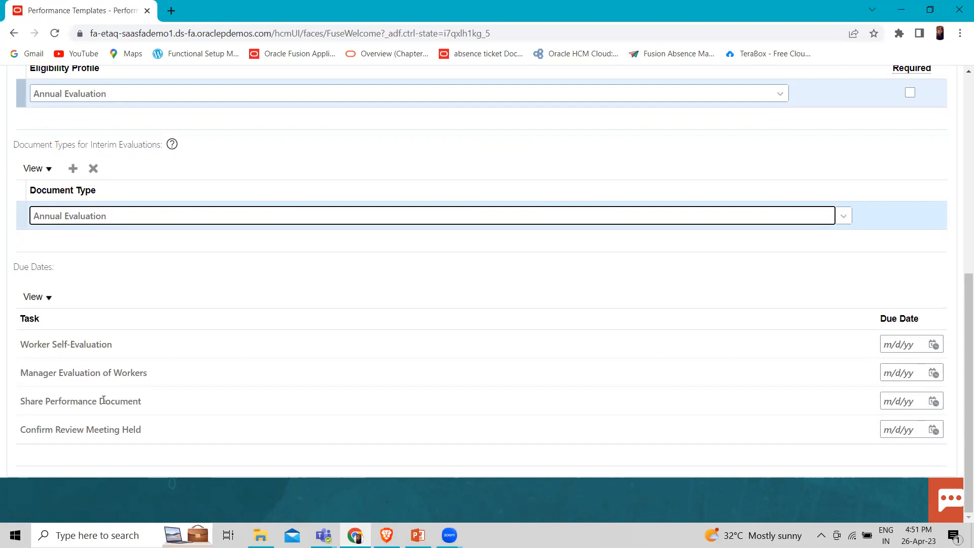
scroll(267, 410, up, 1)
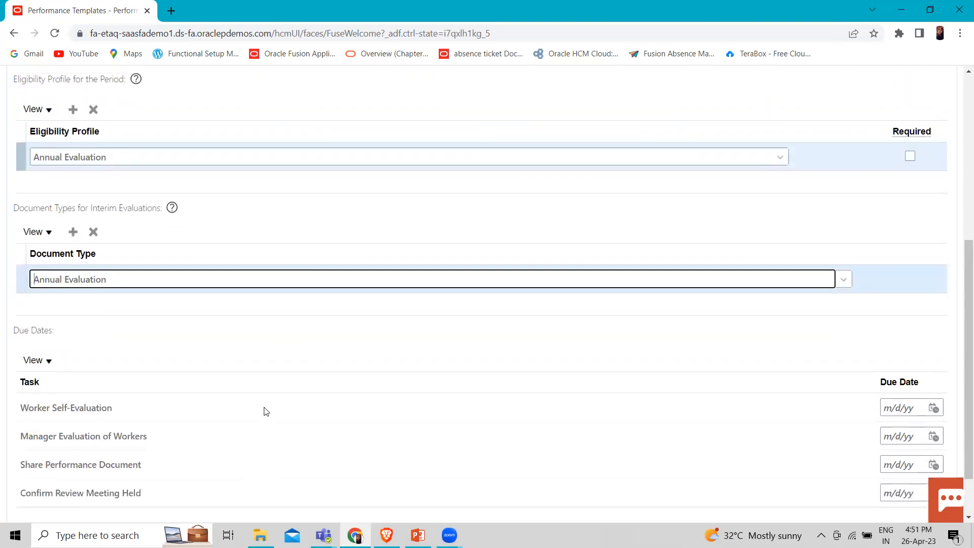
scroll(149, 298, up, 1)
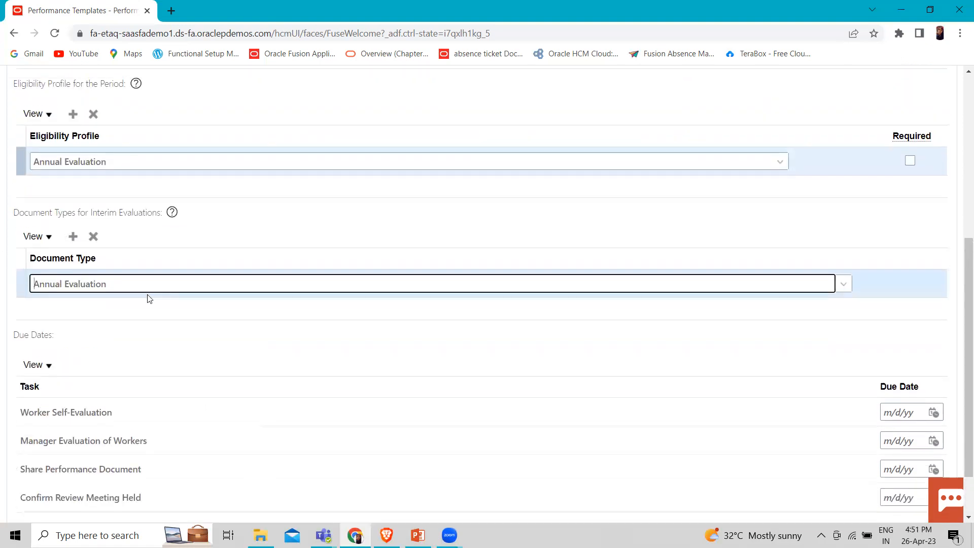
scroll(149, 299, up, 1)
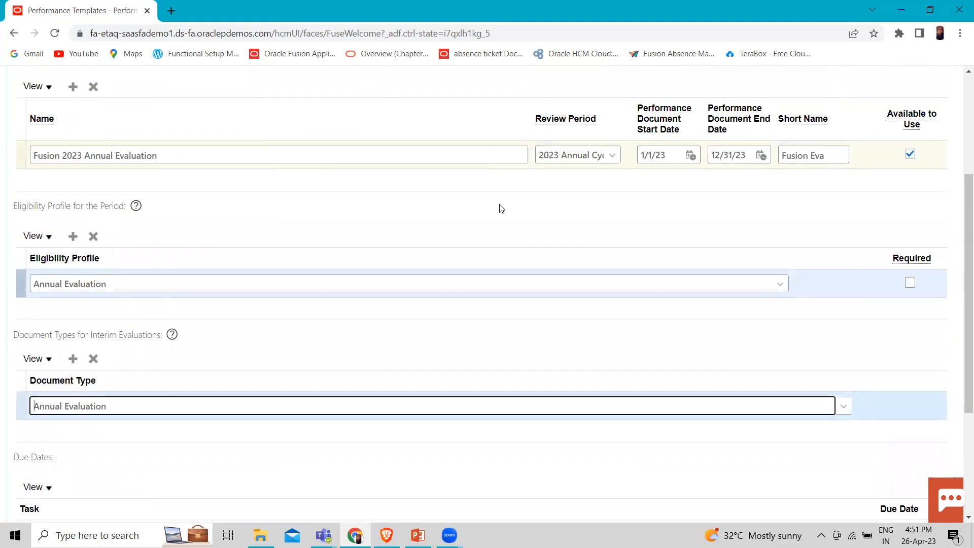
scroll(120, 377, down, 2)
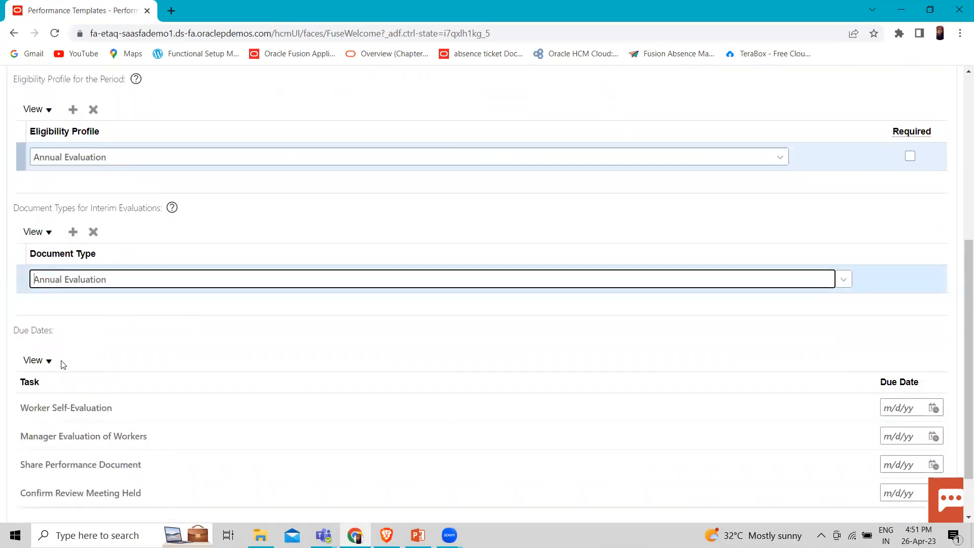
scroll(207, 461, down, 1)
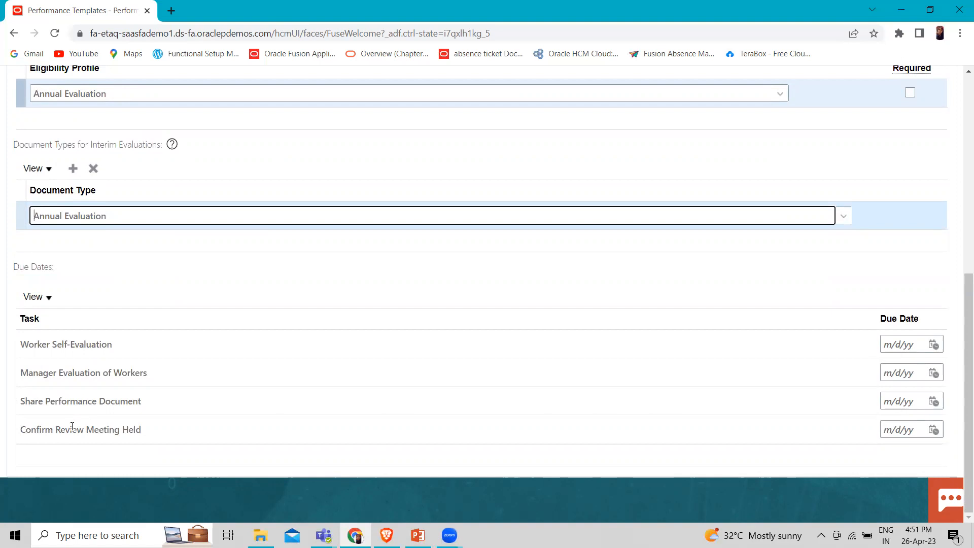
scroll(72, 426, up, 8)
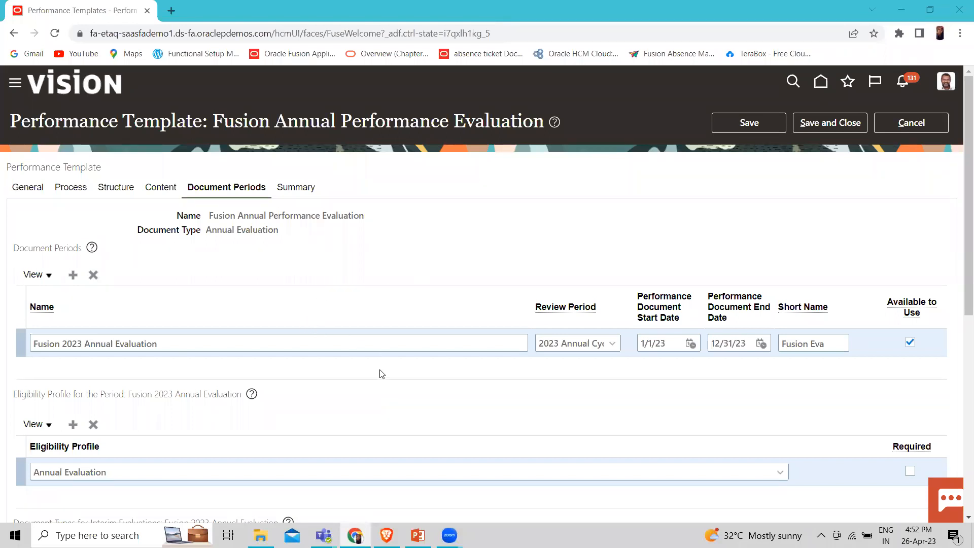
scroll(381, 373, down, 4)
scroll(381, 374, down, 3)
scroll(382, 374, up, 7)
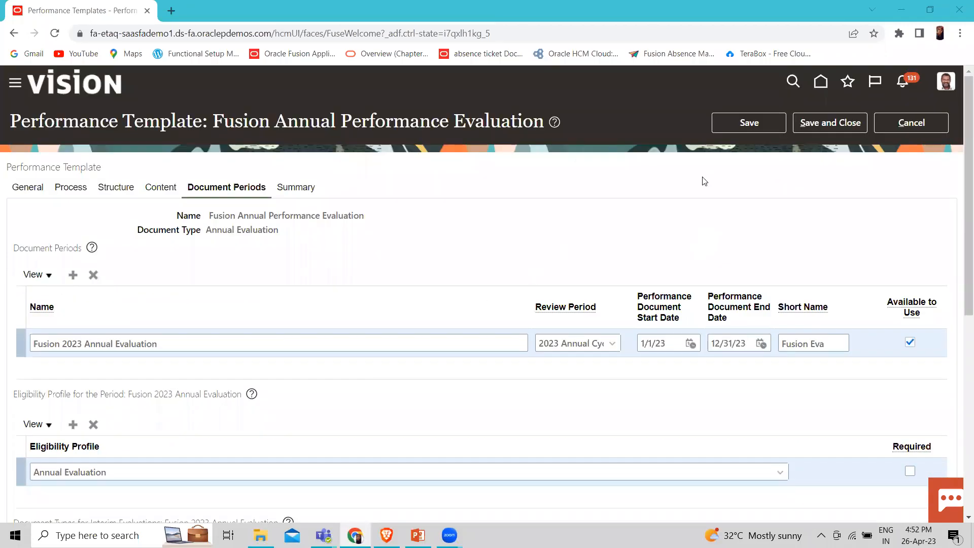
Save the performance template and open its summary to review the general, process, structure and content details.
click(743, 125)
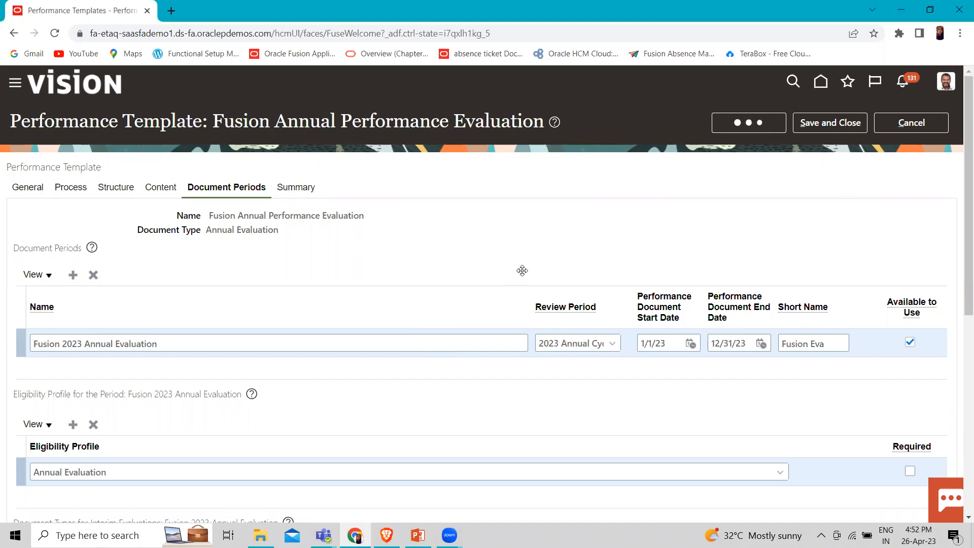
click(515, 203)
click(304, 188)
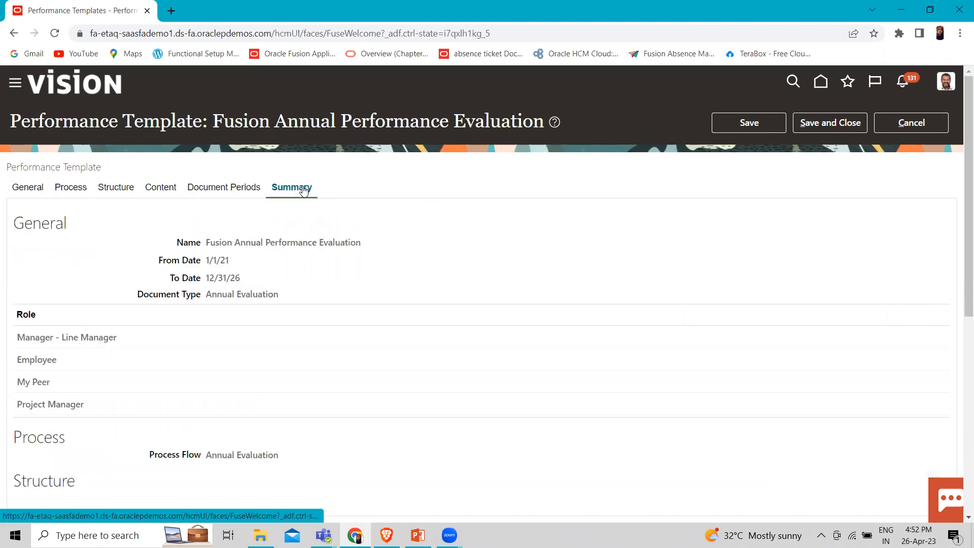
scroll(334, 284, down, 3)
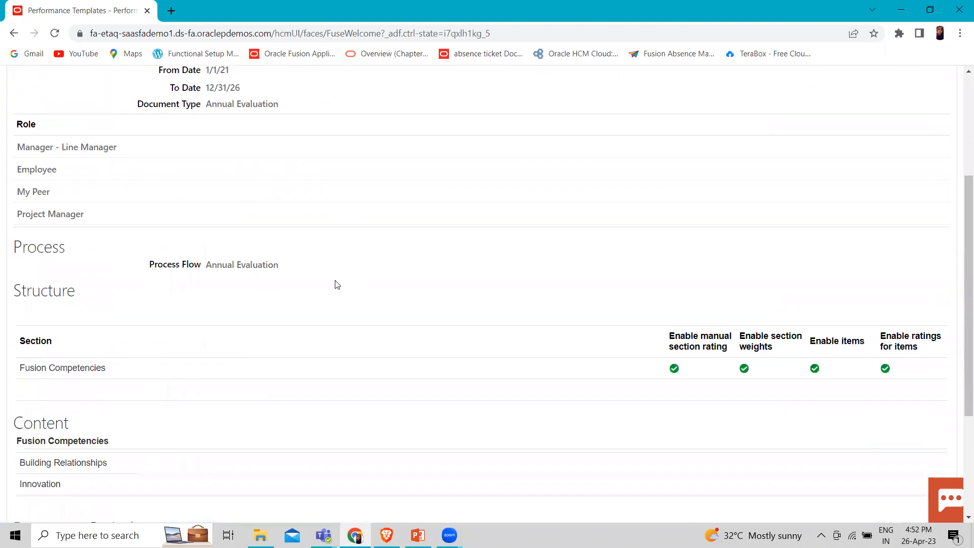
Finish reviewing the template summary through its document periods, then save and close the Fusion Annual Performance Evaluation template.
scroll(336, 283, up, 3)
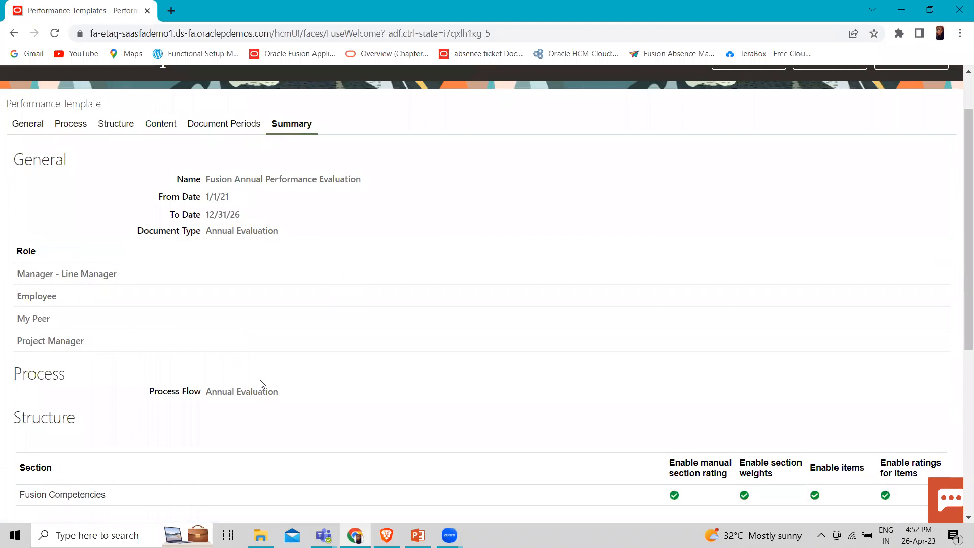
scroll(261, 384, down, 3)
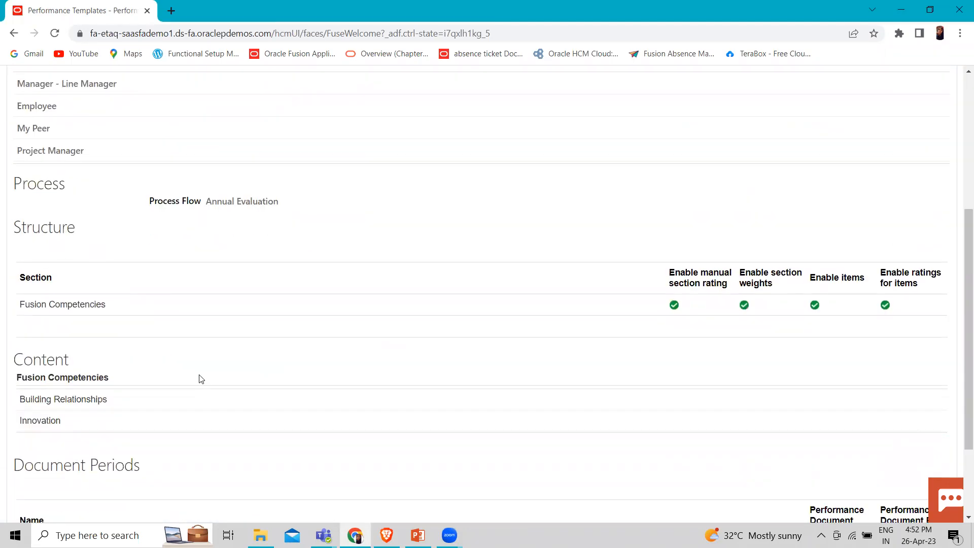
scroll(167, 347, down, 1)
scroll(68, 418, down, 1)
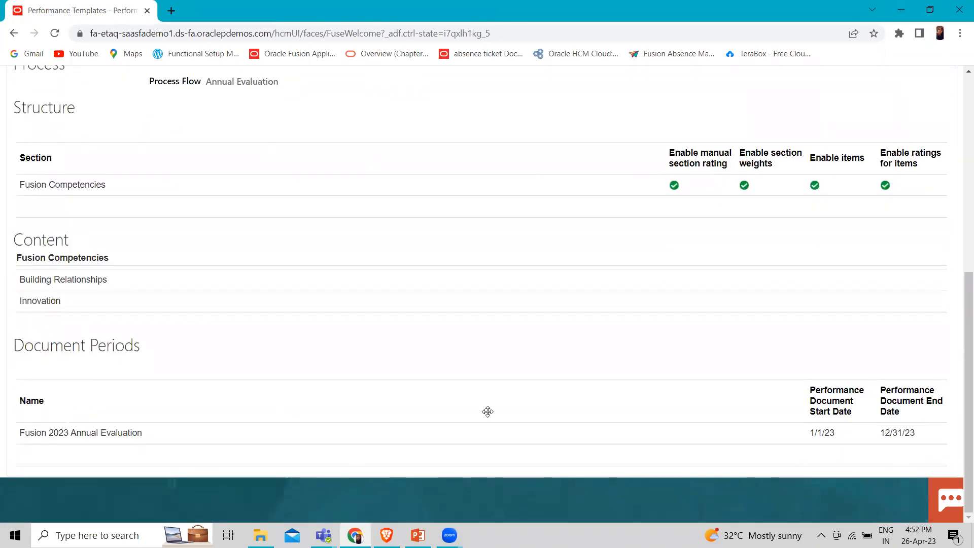
scroll(634, 403, up, 6)
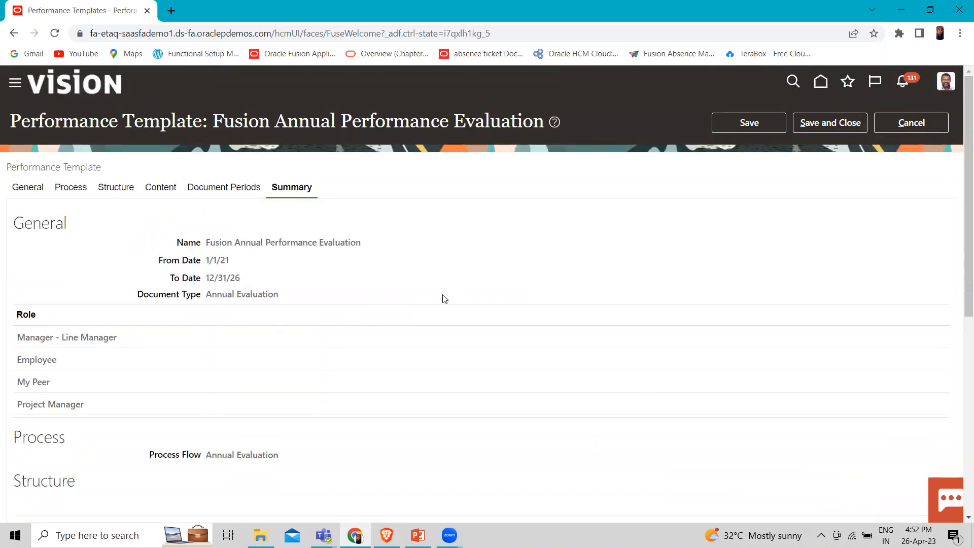
click(826, 122)
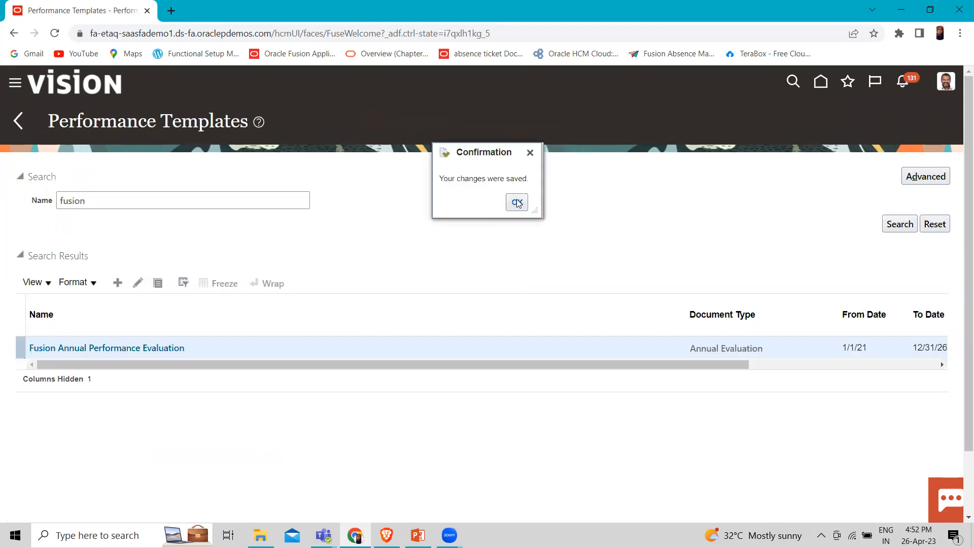
click(517, 203)
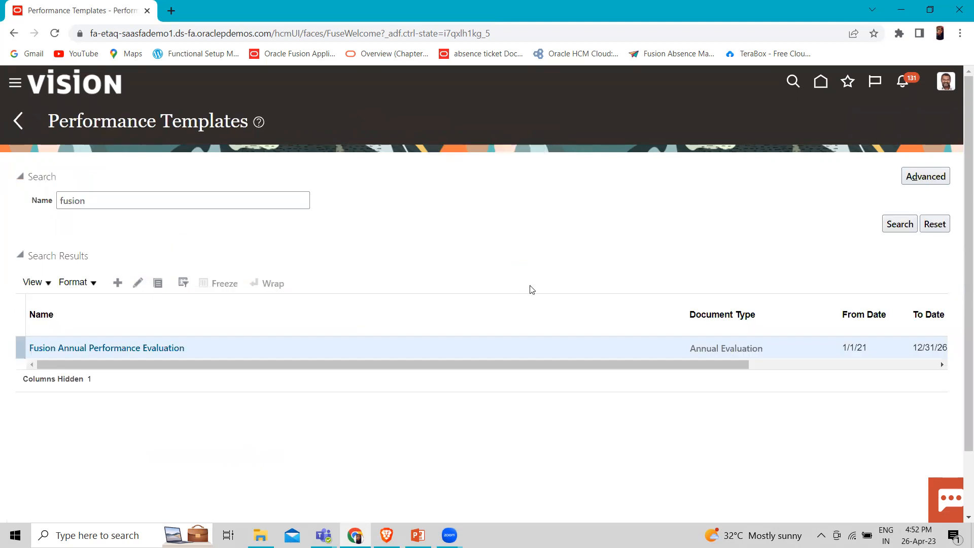